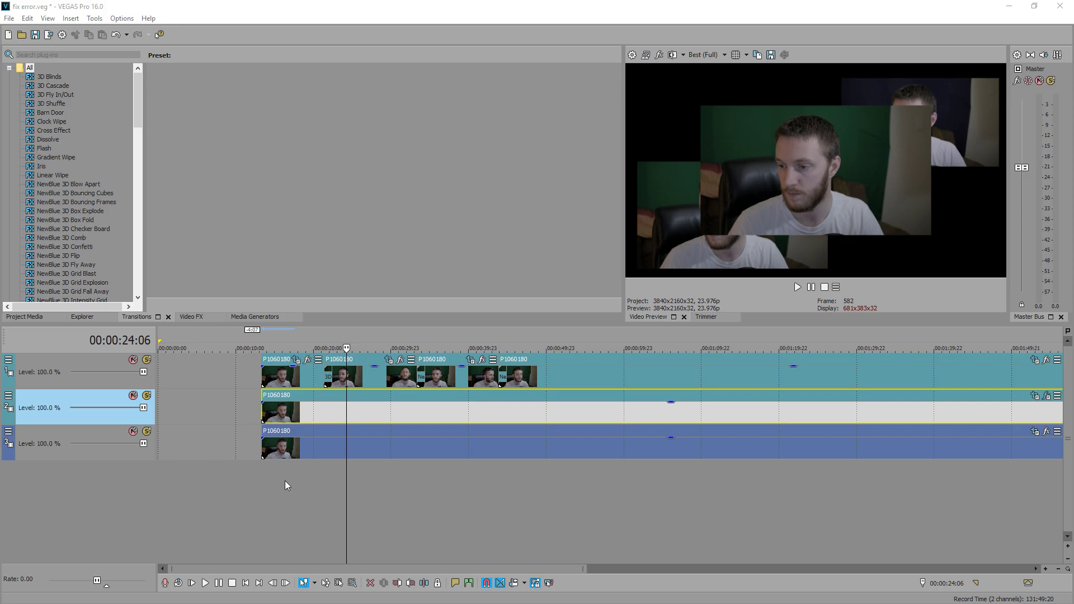
Trim the start of the clips on all three tracks and play from about 18 seconds
drag(262, 381, 303, 382)
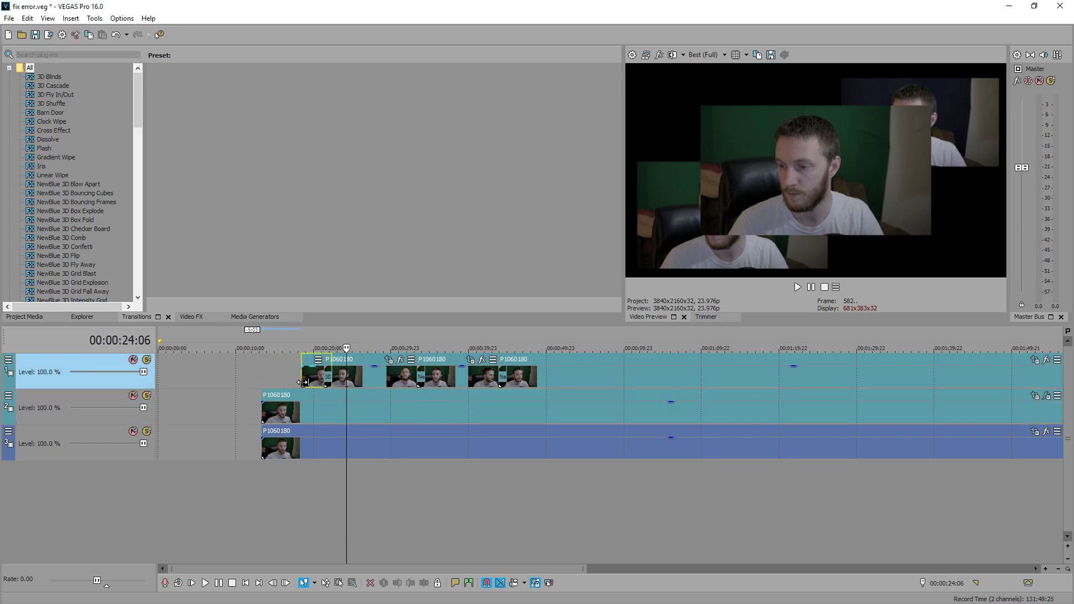
drag(262, 416, 302, 416)
drag(262, 448, 303, 448)
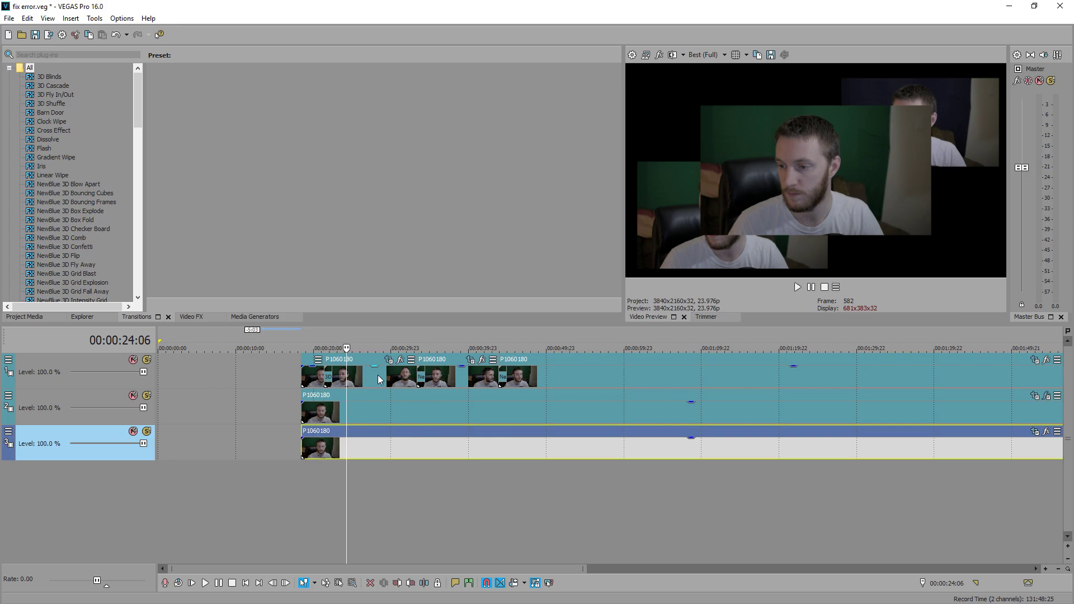
click(301, 479)
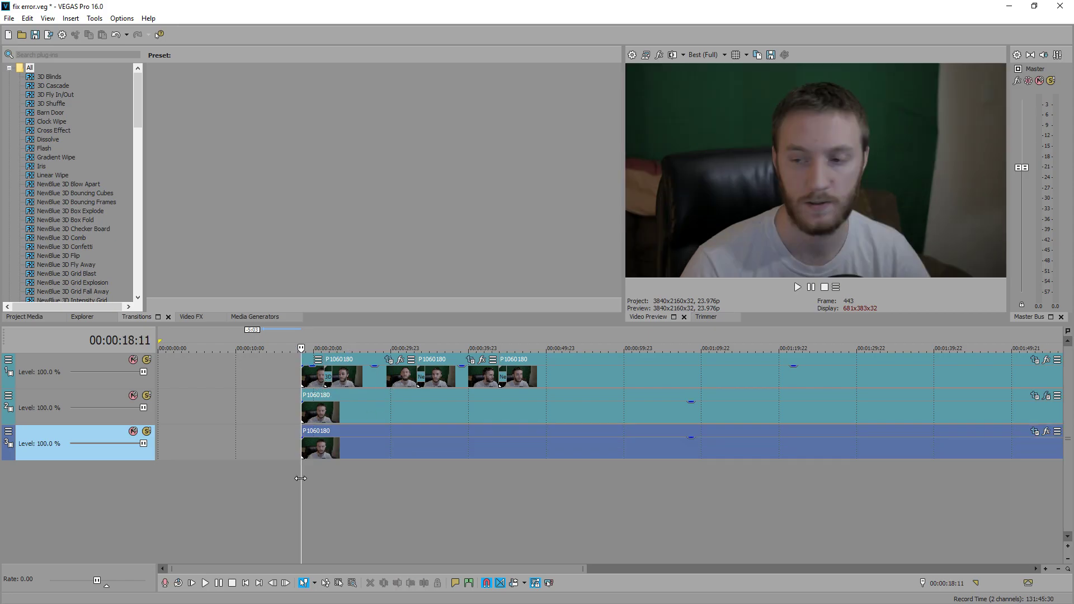
key(space)
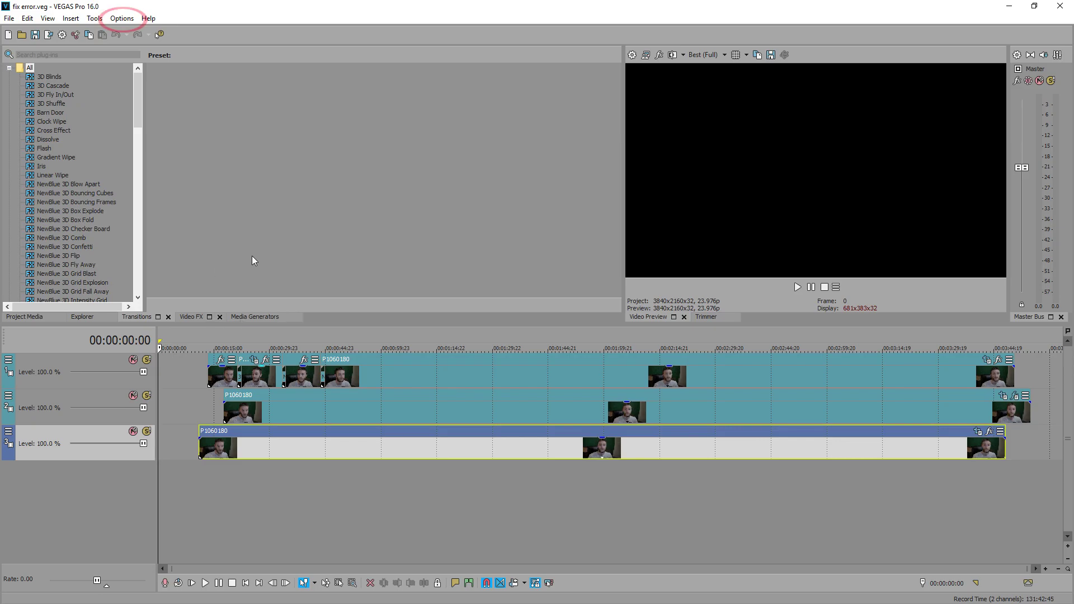
Filter the Internal preferences to 'opencl/gl' and select Enable OpenCL/GL Interop
click(118, 19)
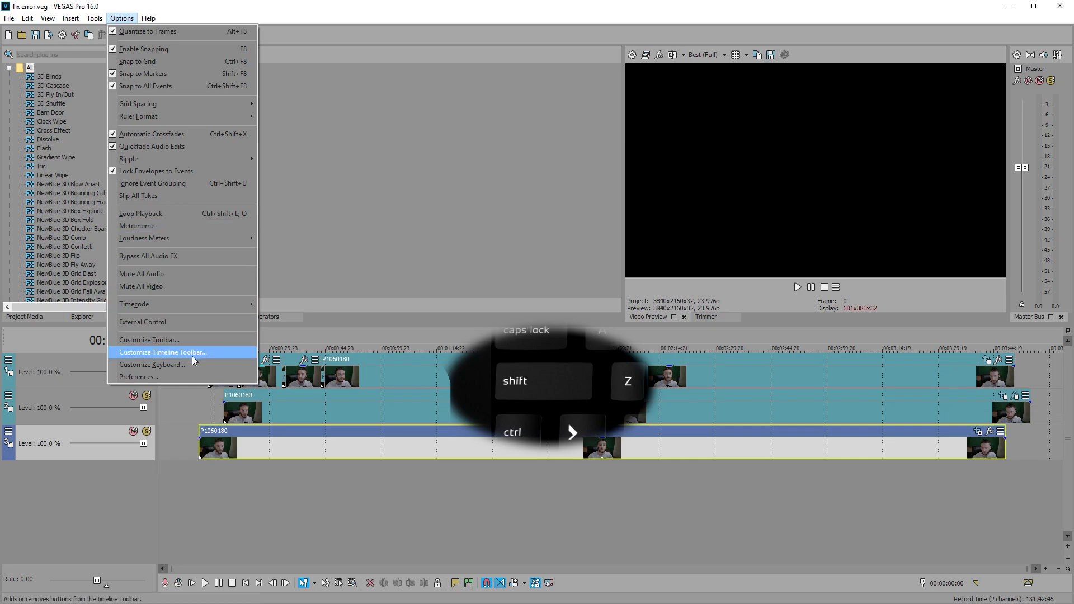
click(159, 380)
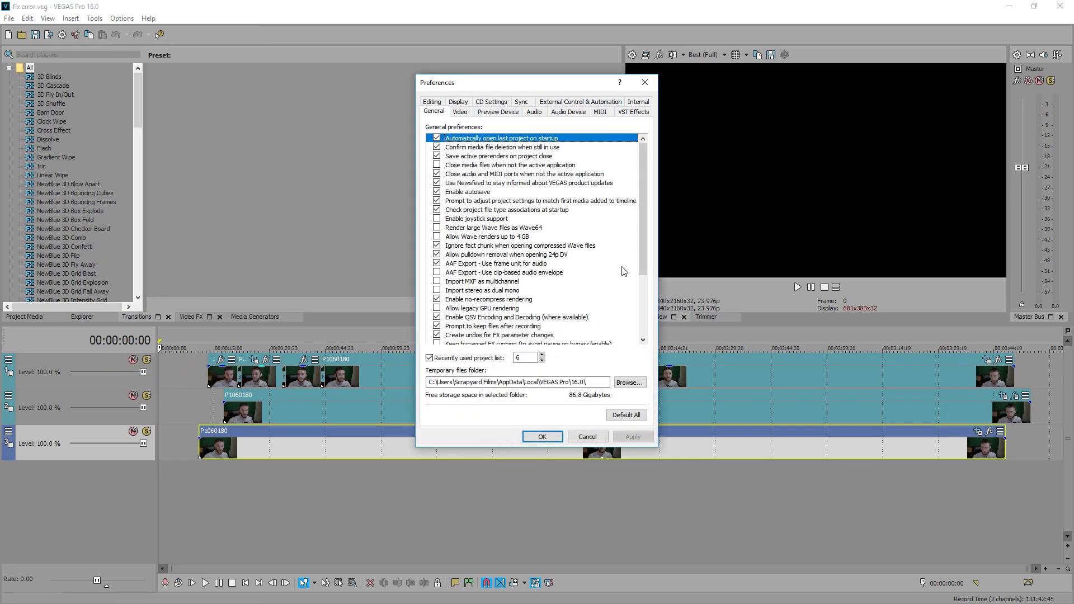
click(639, 102)
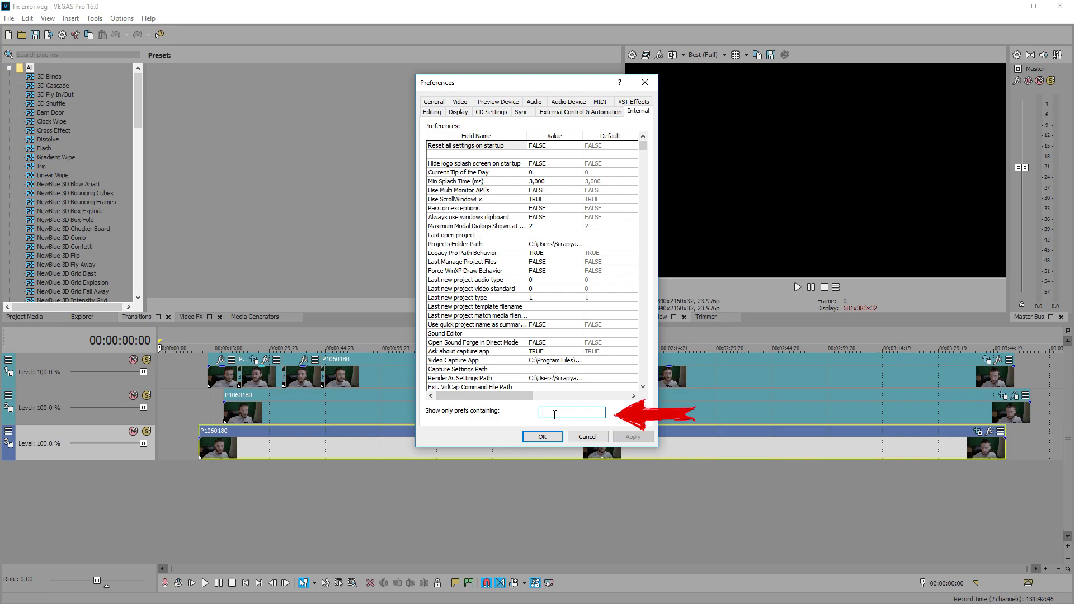
text(ope)
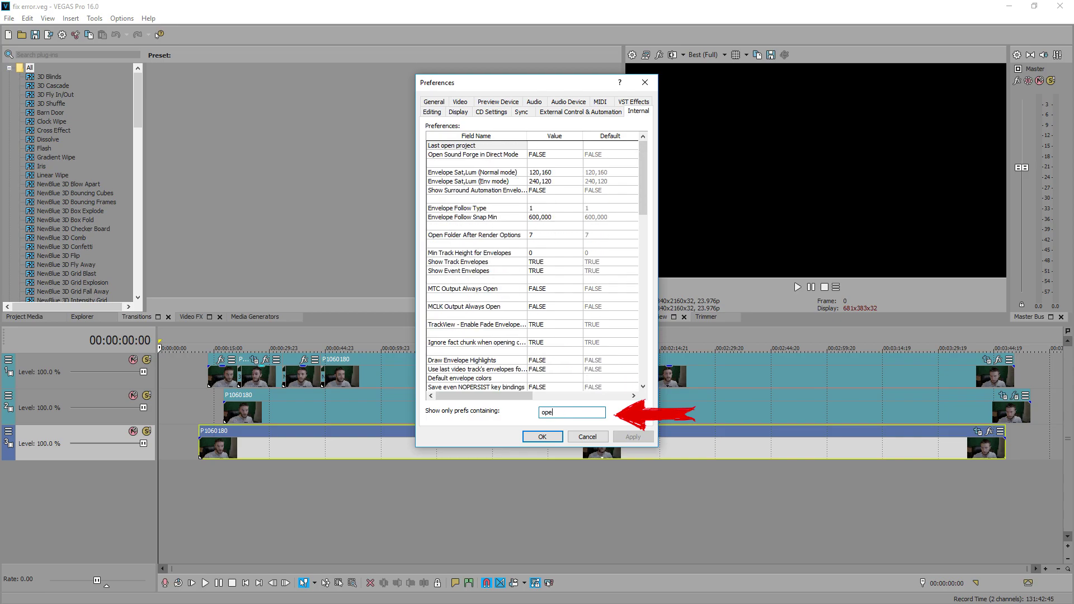
text(nc)
text(/gl)
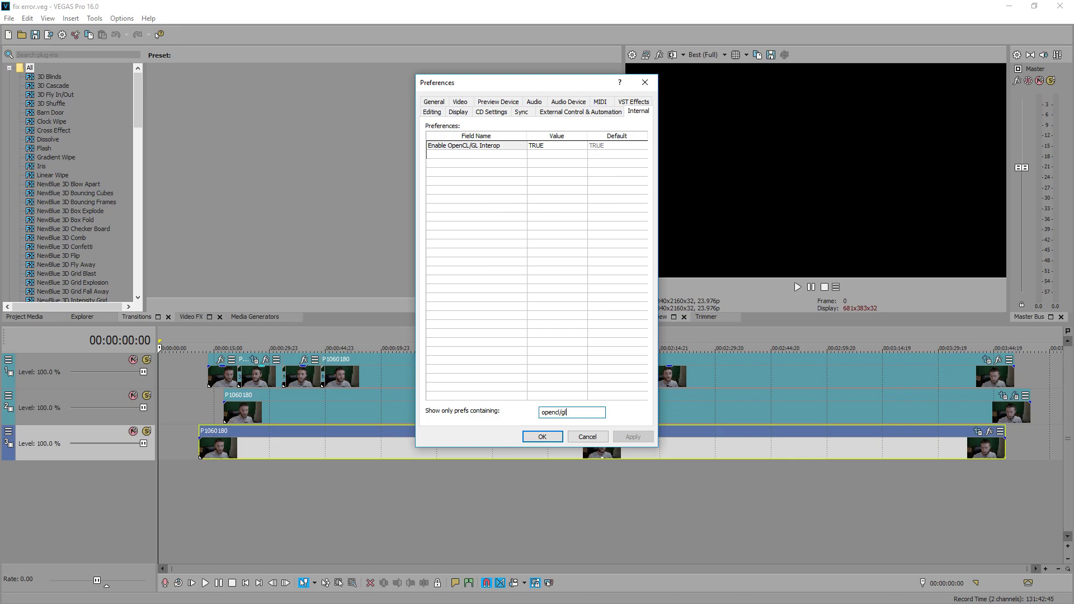
click(480, 149)
Change Enable OpenCL/GL Interop from TRUE to FALSE, apply it and close Preferences
click(541, 150)
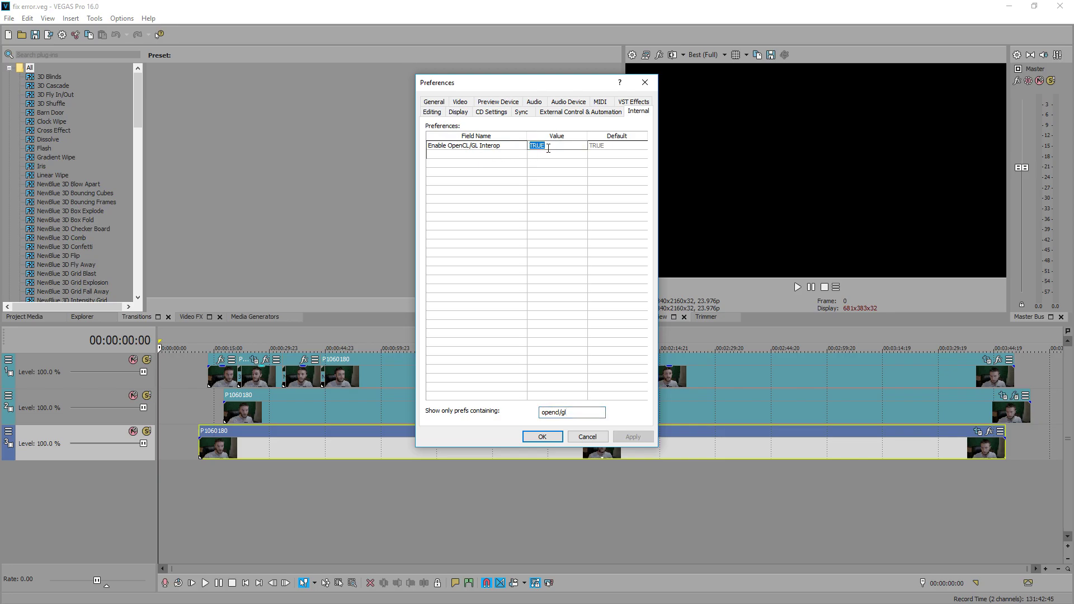
text(FALSE)
key(Tab)
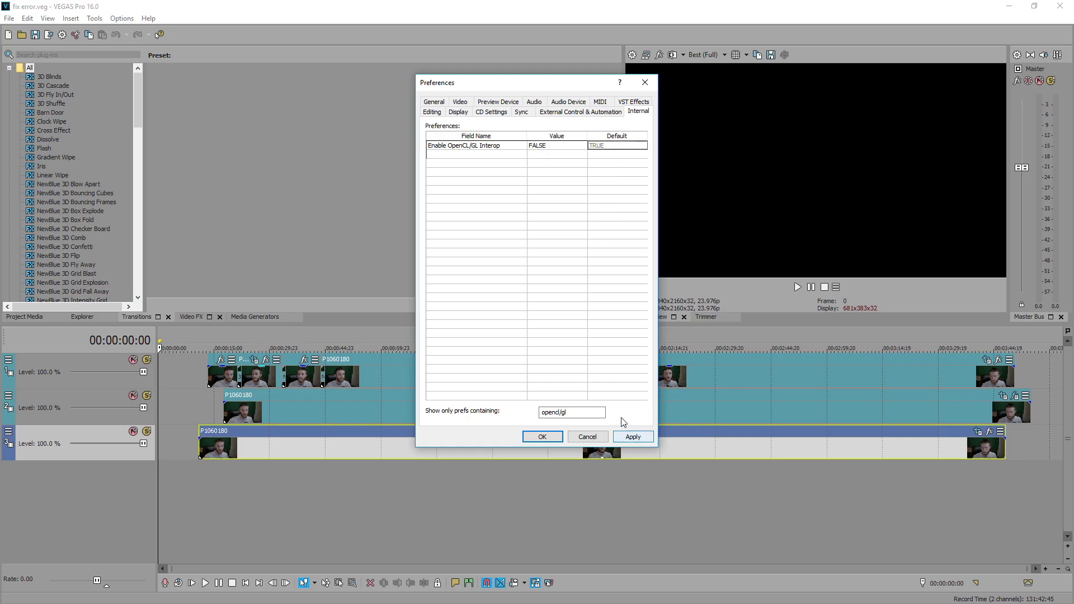
click(622, 437)
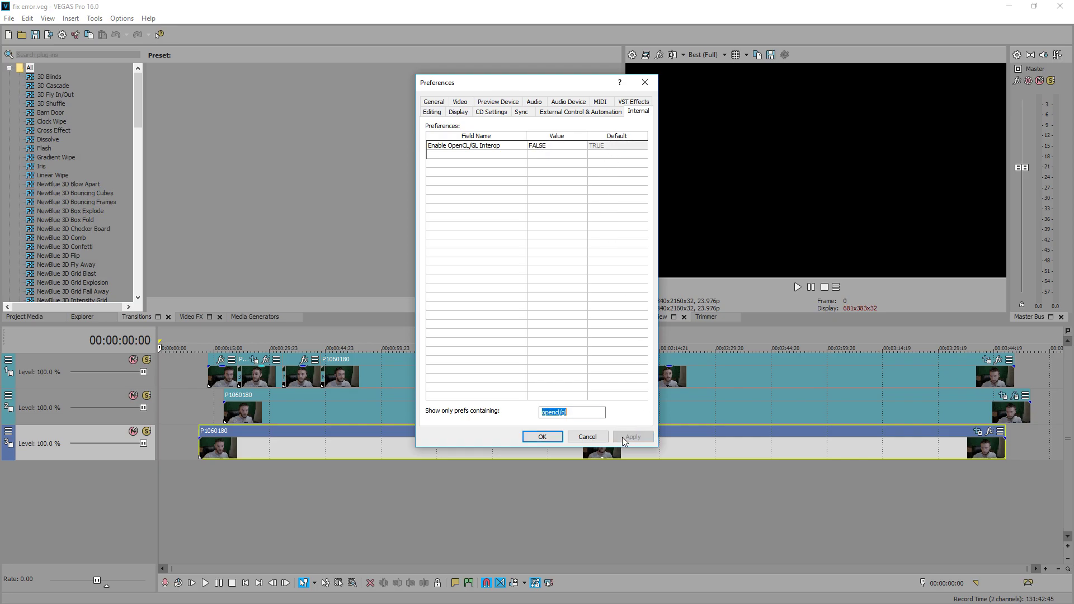
click(542, 437)
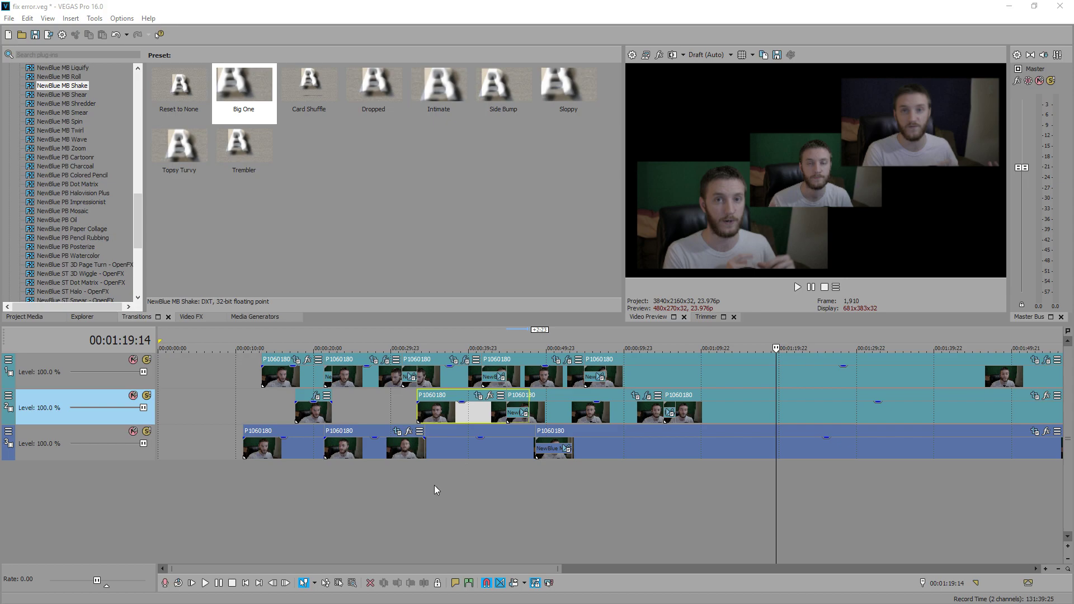
Move clips onto track 3, play from 21 seconds to about one minute, and close the render report
drag(317, 411, 270, 446)
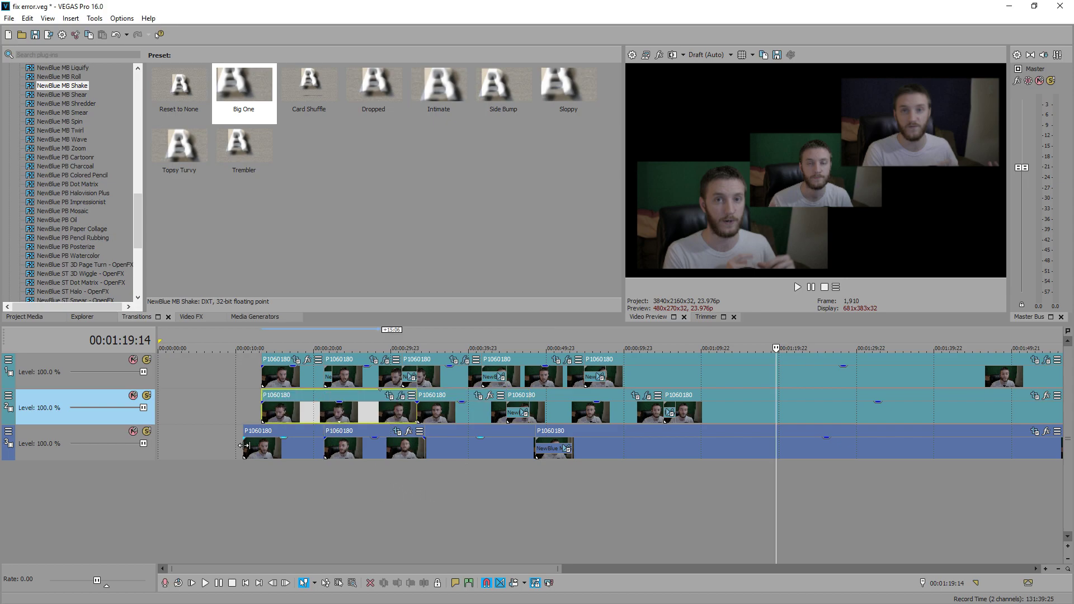
click(321, 452)
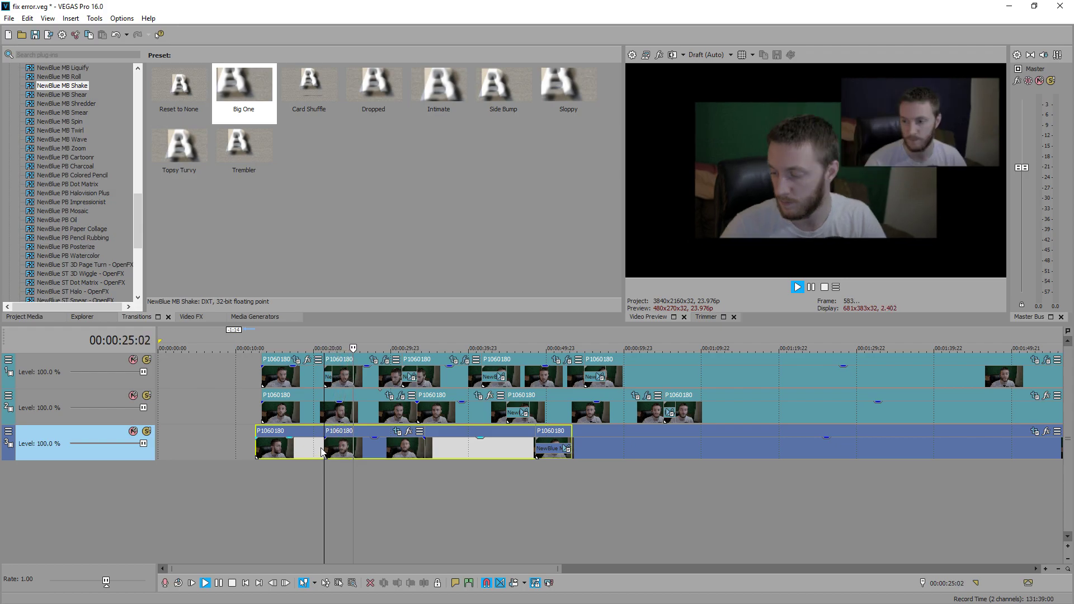
key(space)
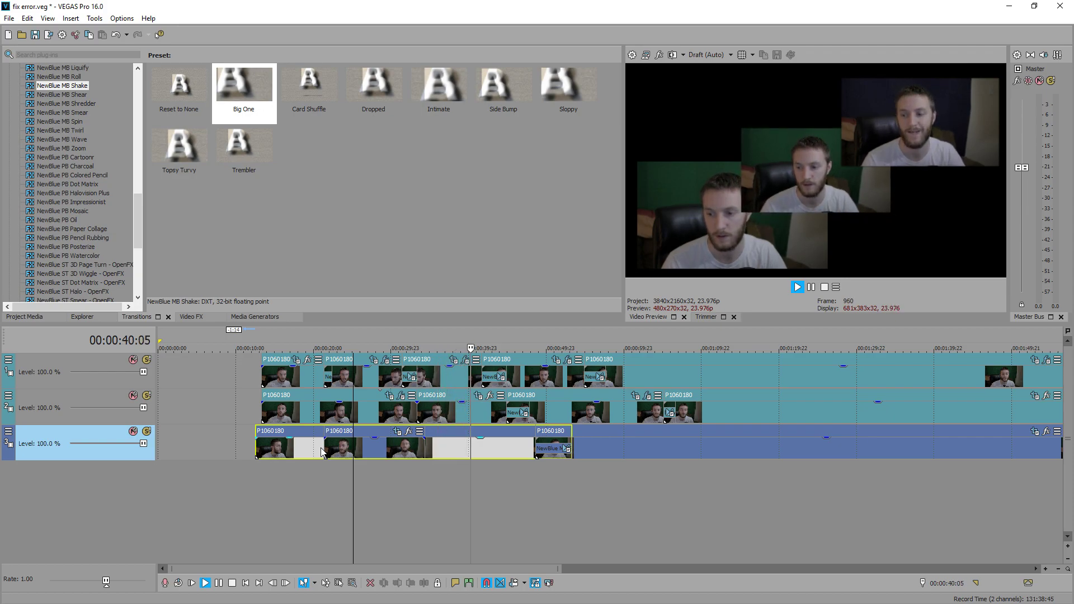
click(577, 427)
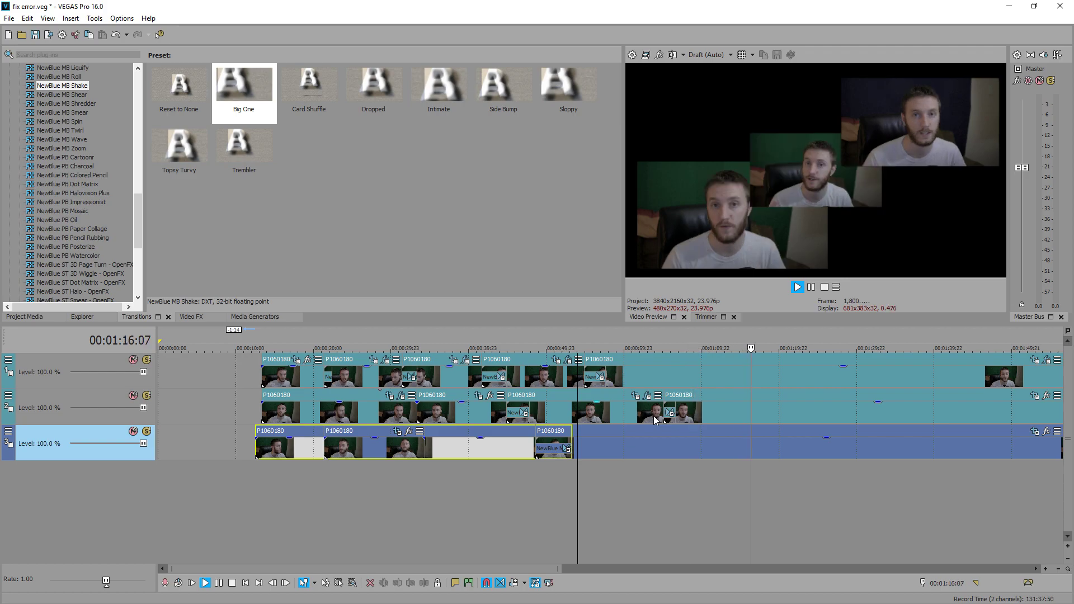
key(Return)
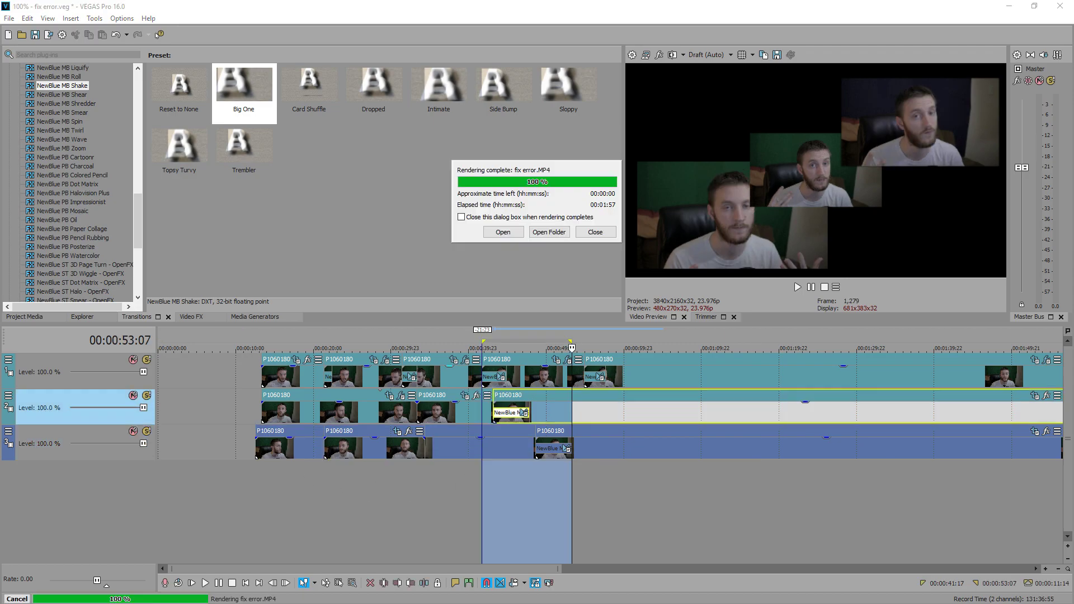
click(546, 233)
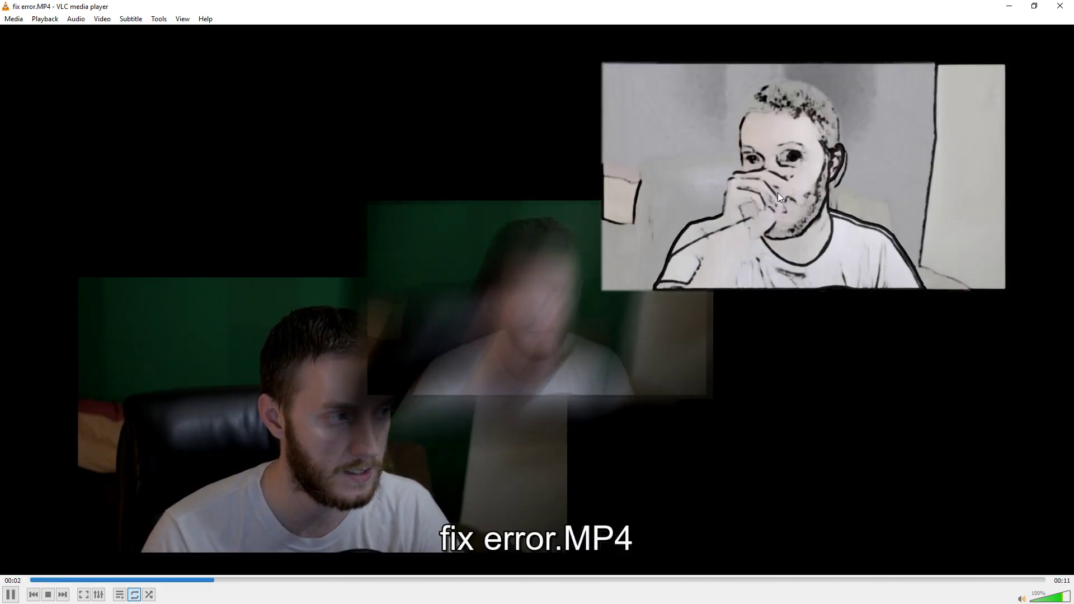
Close VLC after watching fix error.MP4 play back
click(1060, 8)
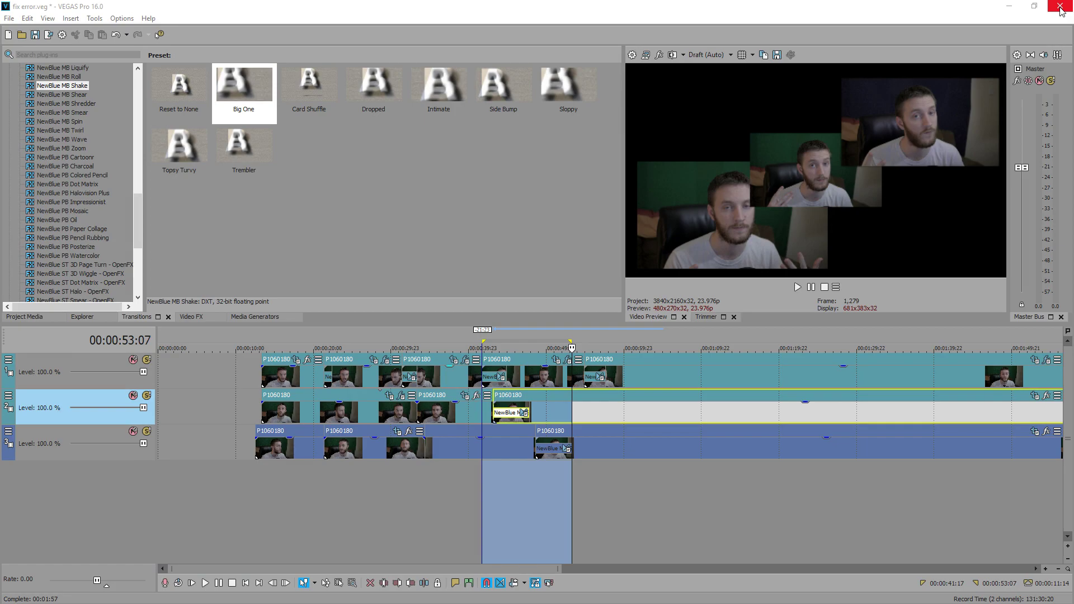